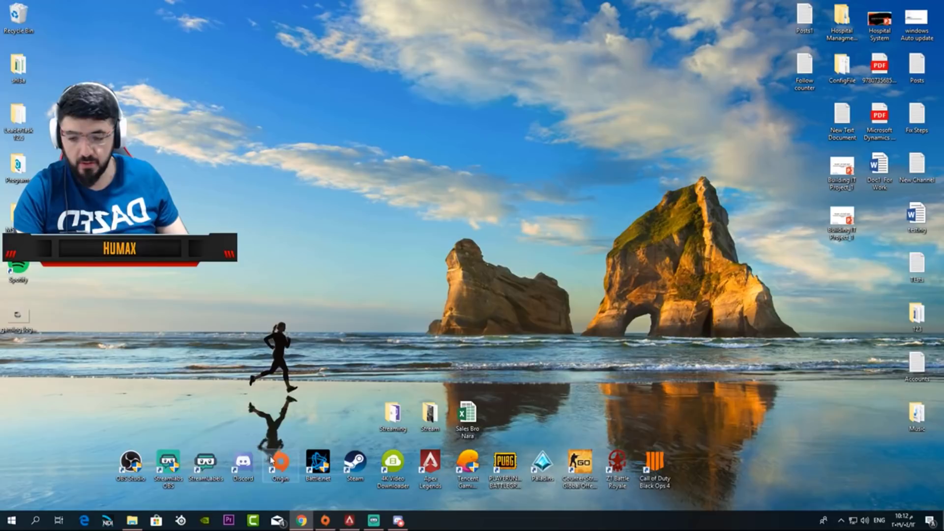
Step: Search 'inter' from the Start menu and open Internet Options
{"action": "left_click", "coordinate": [11, 521]}
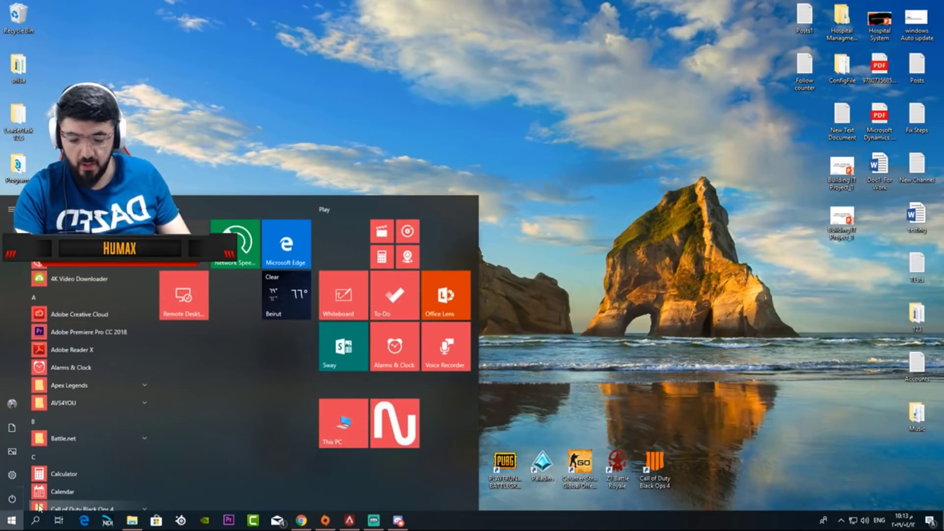
{"action": "left_click", "coordinate": [38, 508]}
{"action": "type", "text": "inter"}
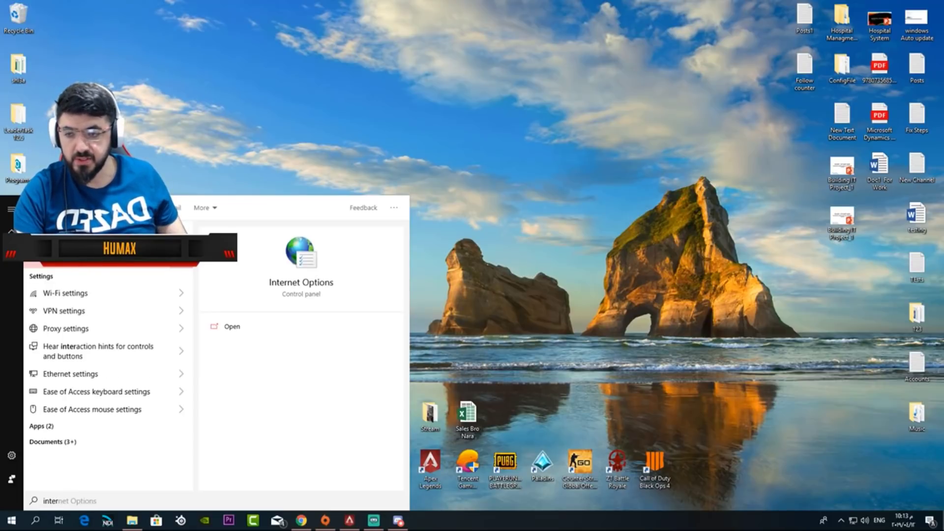
{"action": "key", "text": "Return"}
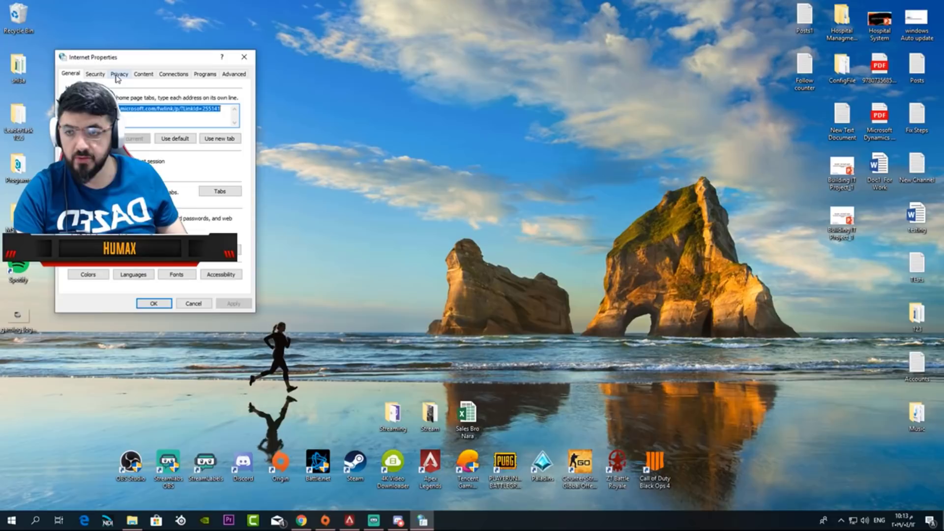
Step: Untick Turn on Pop-up Blocker on the Privacy tab, then apply and close
{"action": "left_click", "coordinate": [117, 75]}
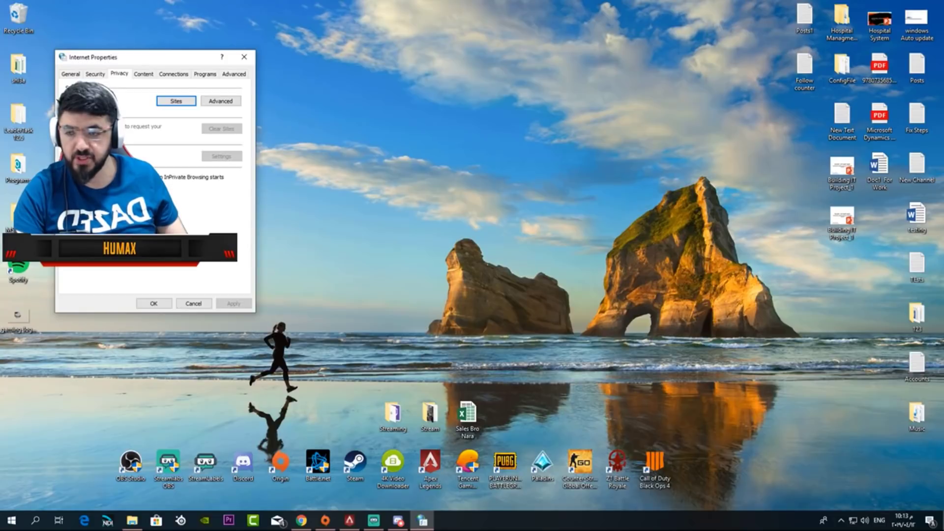
{"action": "left_click", "coordinate": [64, 156]}
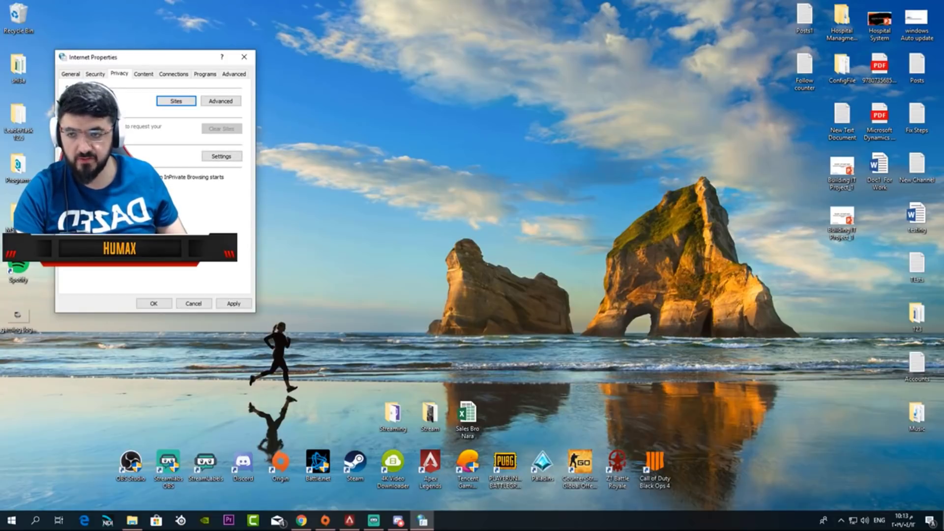
{"action": "left_click", "coordinate": [64, 156]}
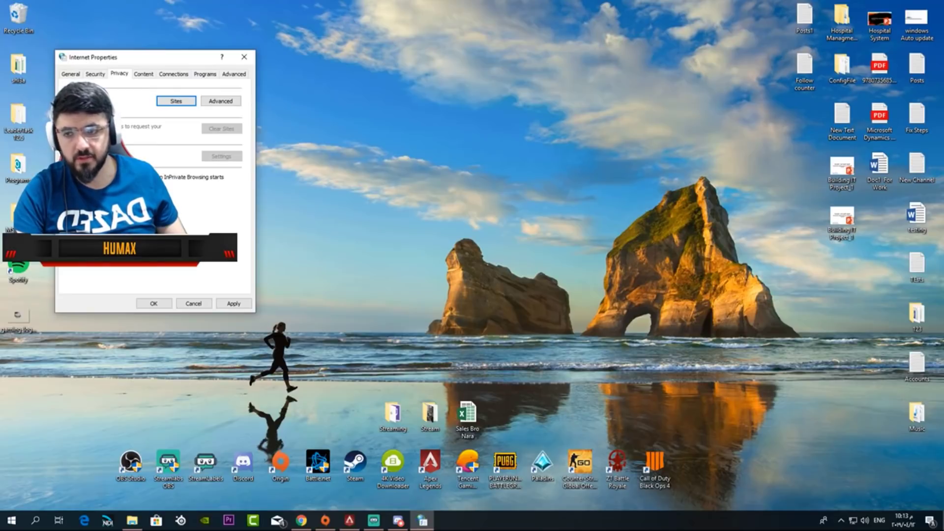
{"action": "left_click", "coordinate": [231, 307]}
{"action": "left_click", "coordinate": [185, 304]}
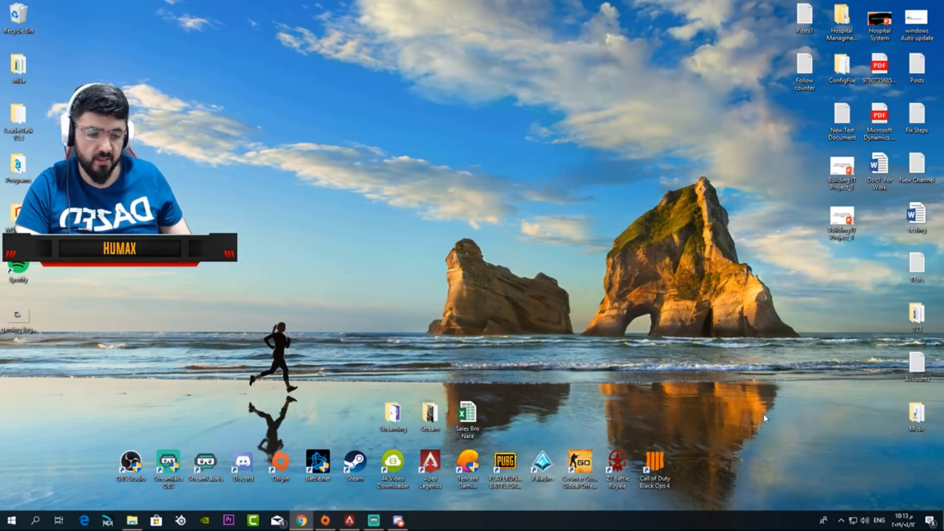
Step: Open Network & Internet settings from the network tray icon's menu
{"action": "right_click", "coordinate": [854, 525]}
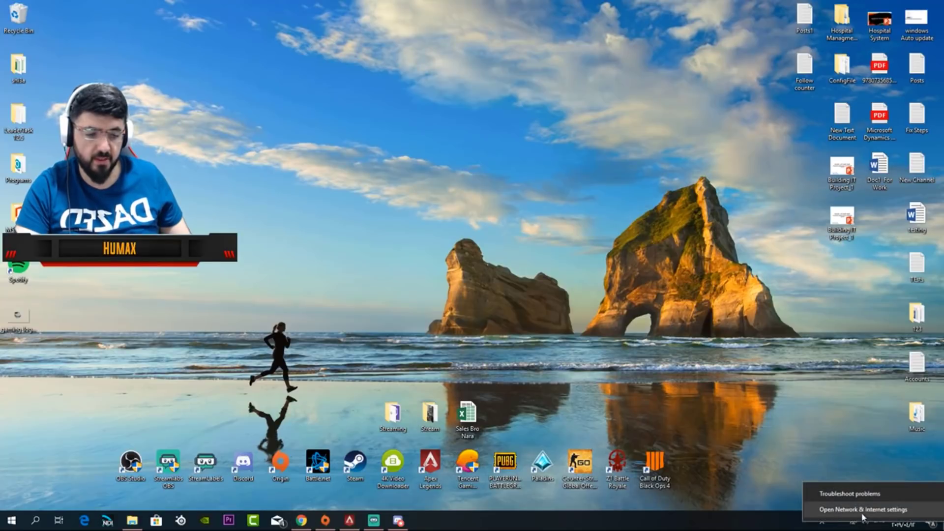
{"action": "left_click", "coordinate": [860, 512]}
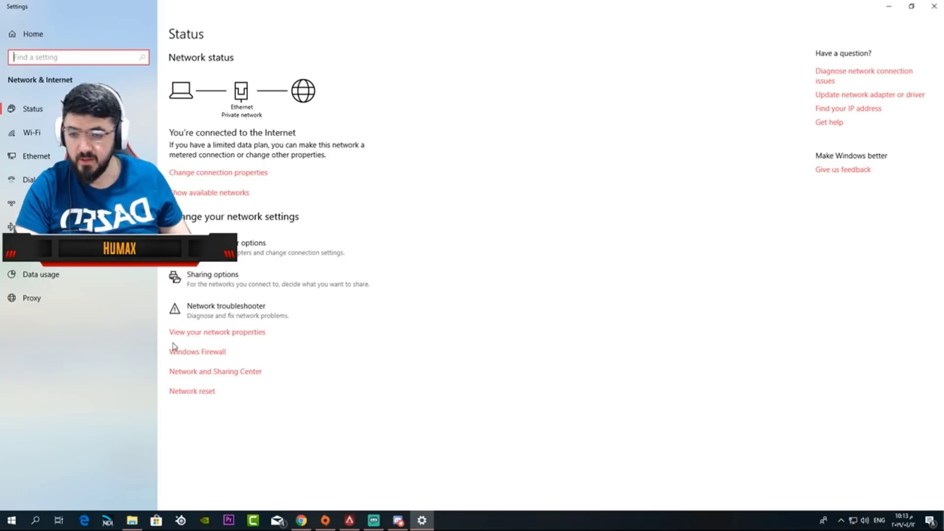
Step: Go to the Network and Sharing Center, then open Windows Defender Firewall from See also
{"action": "left_click", "coordinate": [228, 376]}
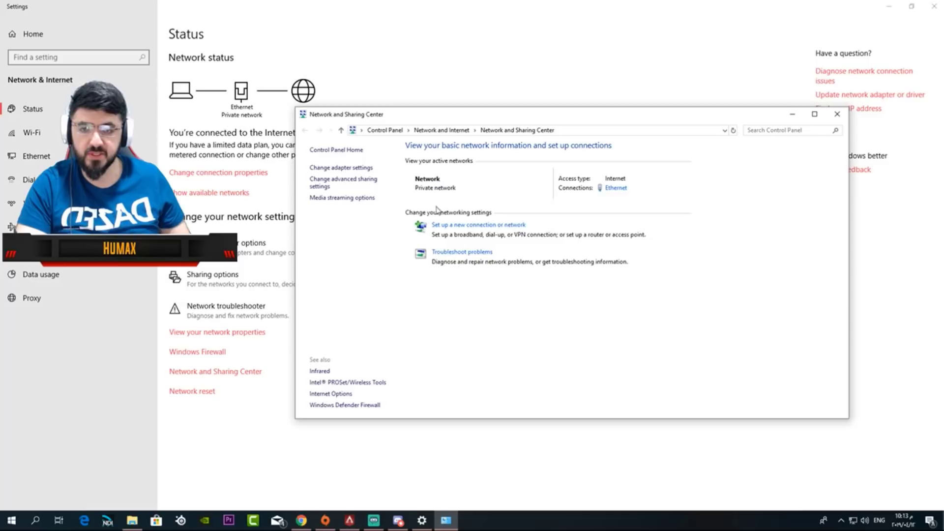
{"action": "right_click", "coordinate": [856, 520]}
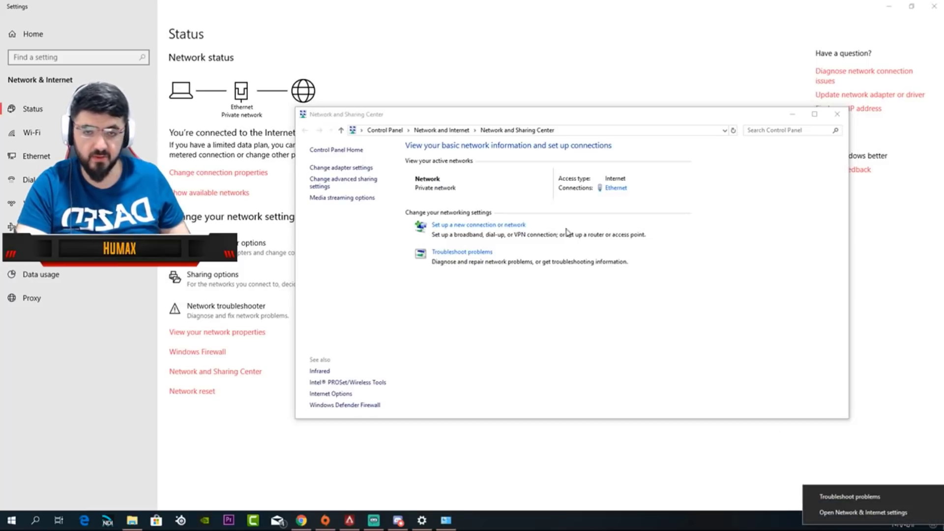
{"action": "left_click", "coordinate": [420, 336]}
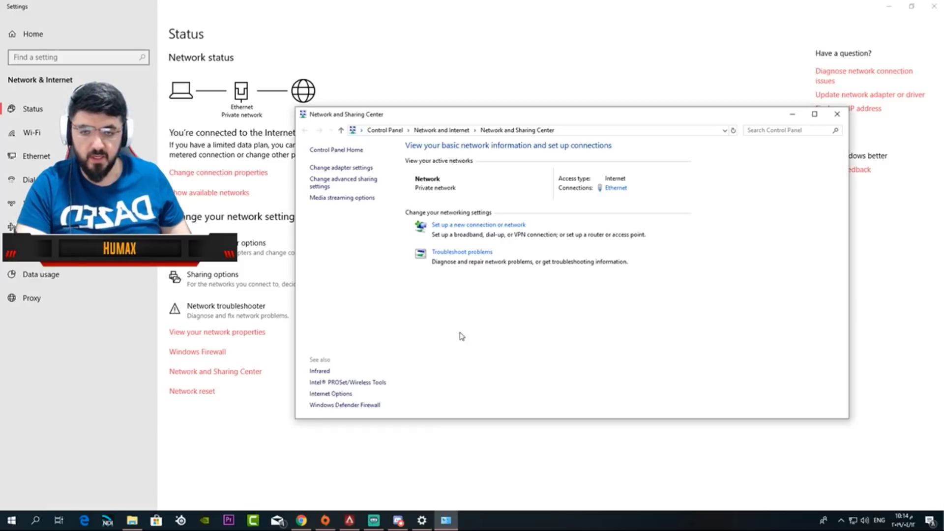
{"action": "left_click", "coordinate": [344, 408]}
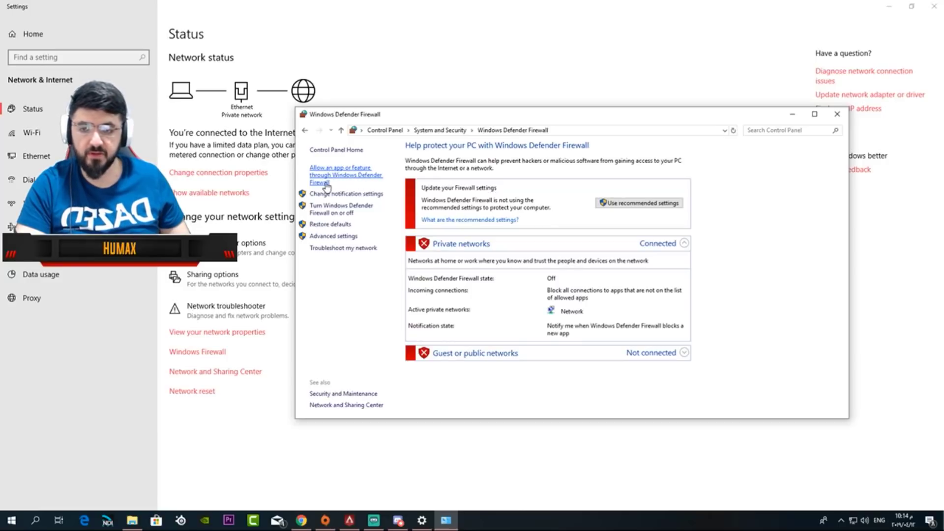
Step: Open the firewall's allowed apps list, scroll to the two Origin entries, and unlock Change settings
{"action": "left_click", "coordinate": [355, 181]}
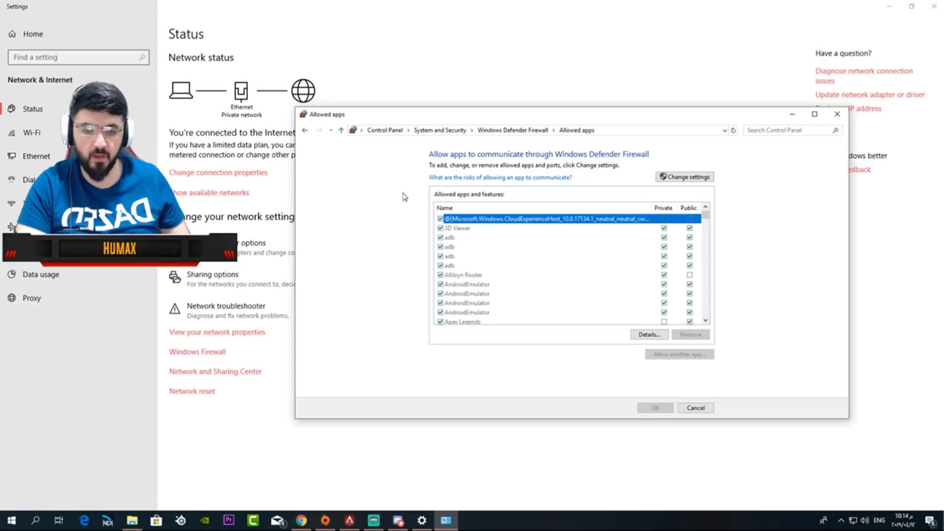
{"action": "mouse_move", "coordinate": [709, 214]}
{"action": "left_mouse_down"}
{"action": "mouse_move", "coordinate": [706, 301]}
{"action": "mouse_move", "coordinate": [702, 268]}
{"action": "left_mouse_up"}
{"action": "left_click", "coordinate": [472, 266]}
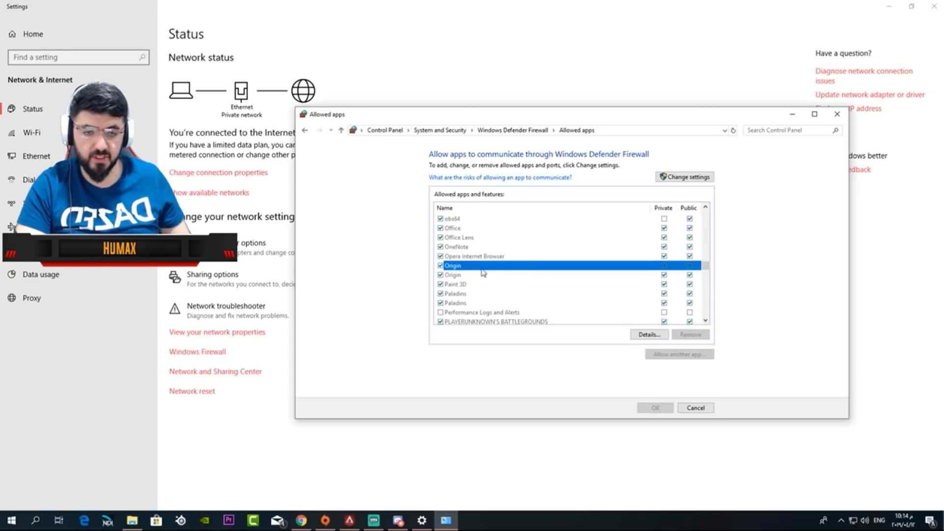
{"action": "left_click", "coordinate": [491, 275]}
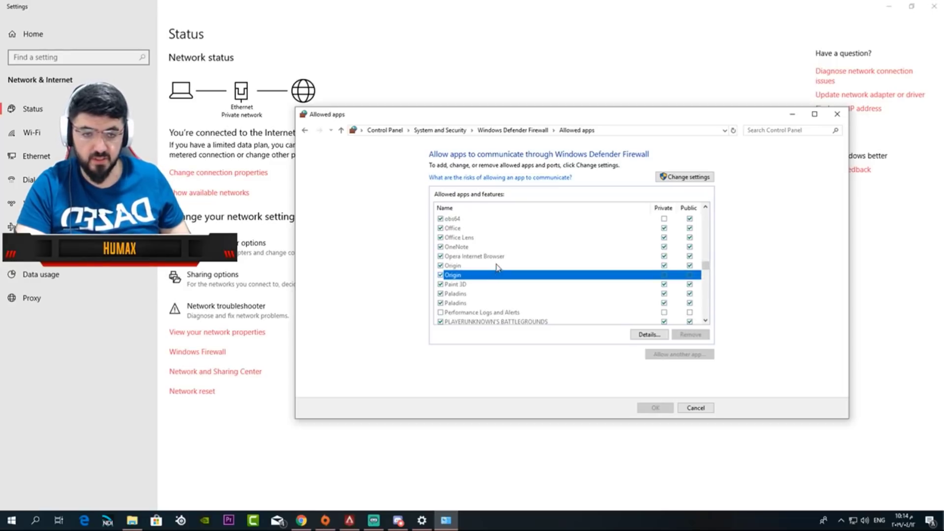
{"action": "left_click", "coordinate": [497, 266]}
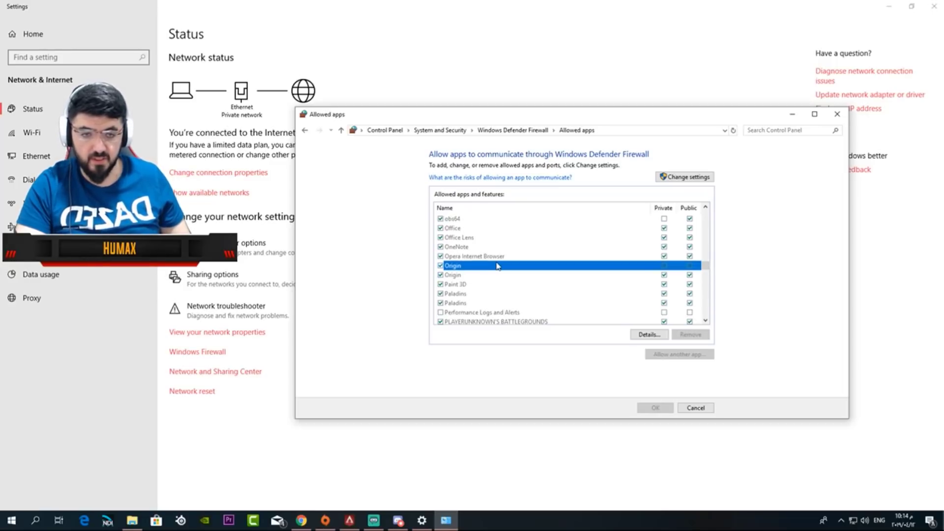
{"action": "left_click", "coordinate": [686, 178]}
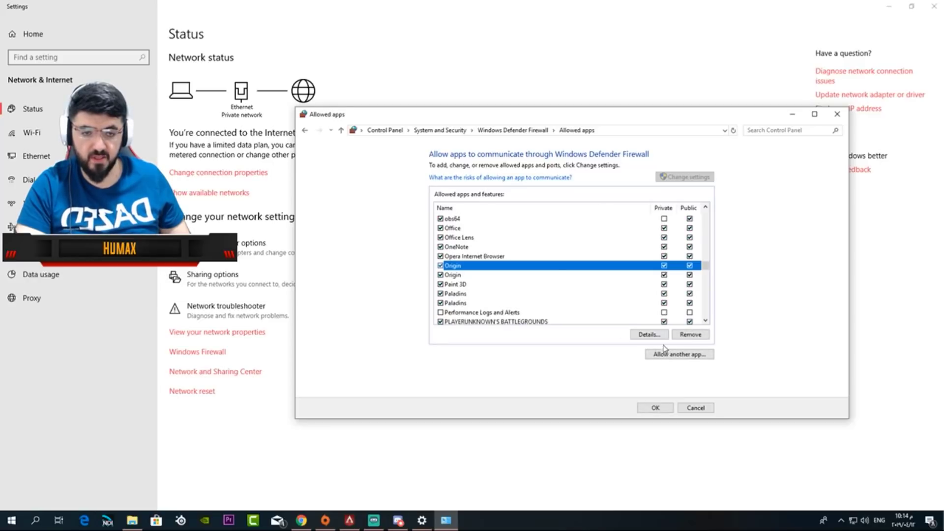
Step: Start Allow another app and copy the Origin install folder from the desktop shortcut's target path
{"action": "left_click", "coordinate": [688, 355]}
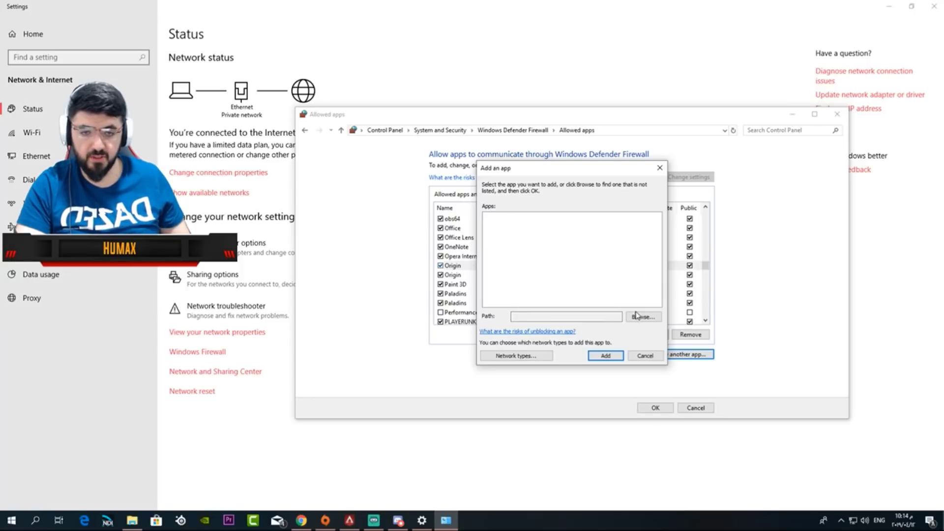
{"action": "key", "text": "super+d"}
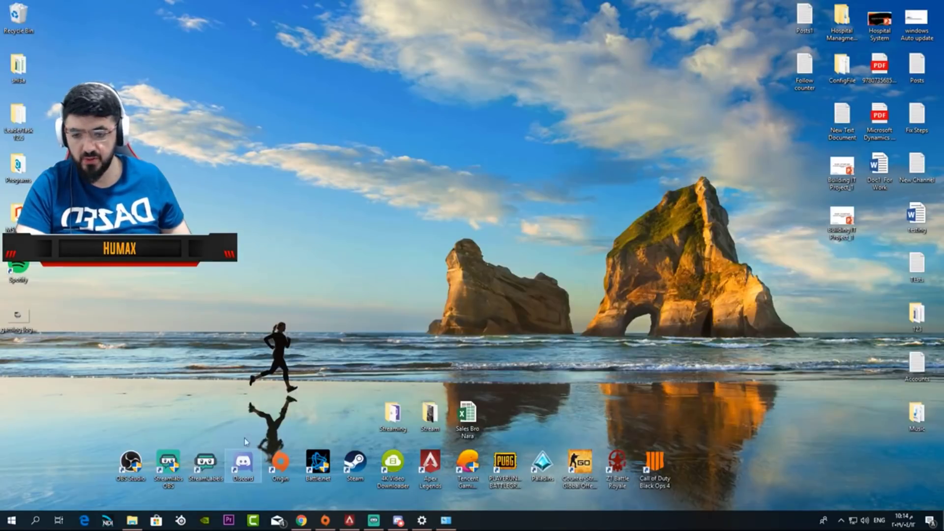
{"action": "right_click", "coordinate": [280, 467]}
{"action": "left_click", "coordinate": [295, 511]}
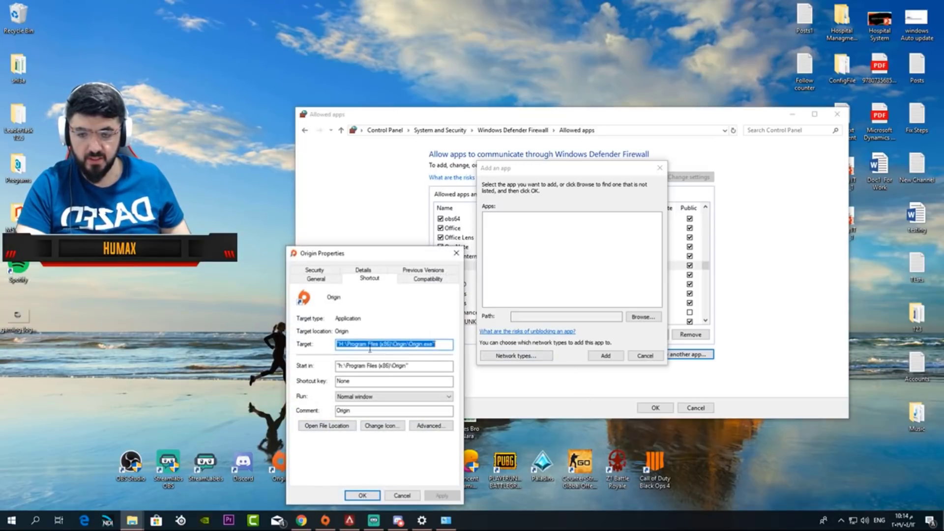
{"action": "left_click", "coordinate": [339, 344]}
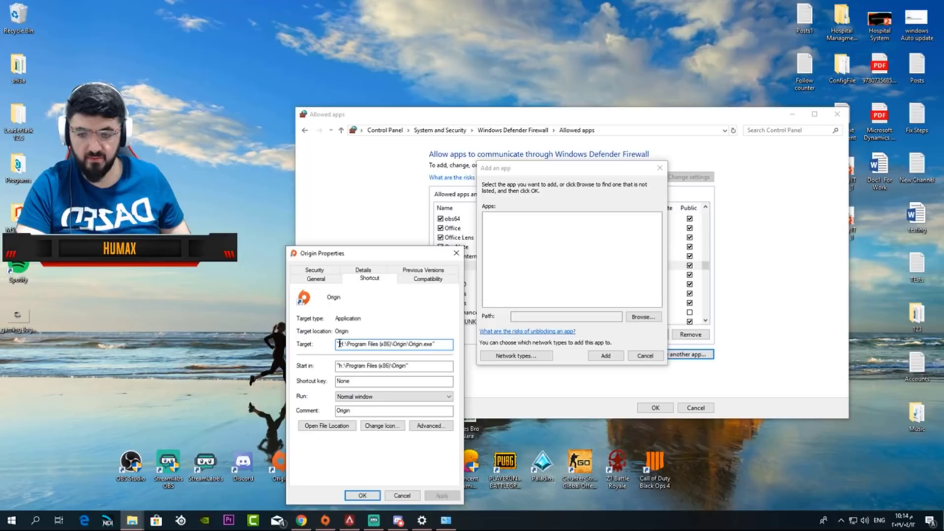
{"action": "left_click_drag", "start_coordinate": [339, 344], "coordinate": [410, 347]}
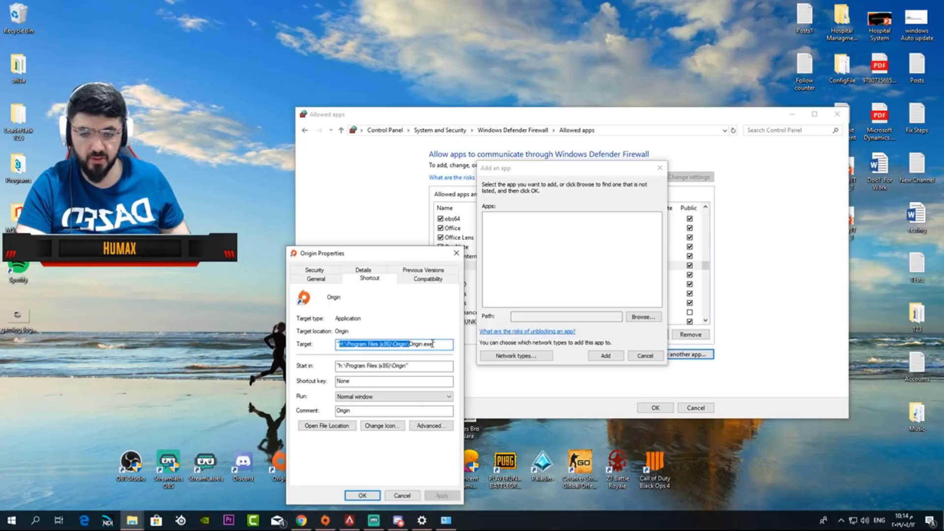
{"action": "left_click", "coordinate": [456, 253]}
Step: Browse to the Origin folder, add Origin.exe to the allowed apps, and save
{"action": "left_click", "coordinate": [643, 317]}
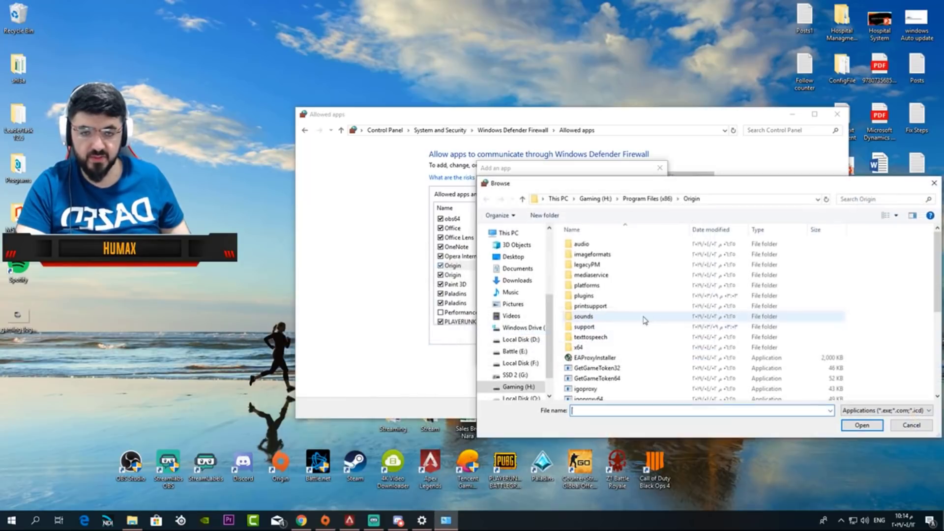
{"action": "left_click", "coordinate": [745, 202]}
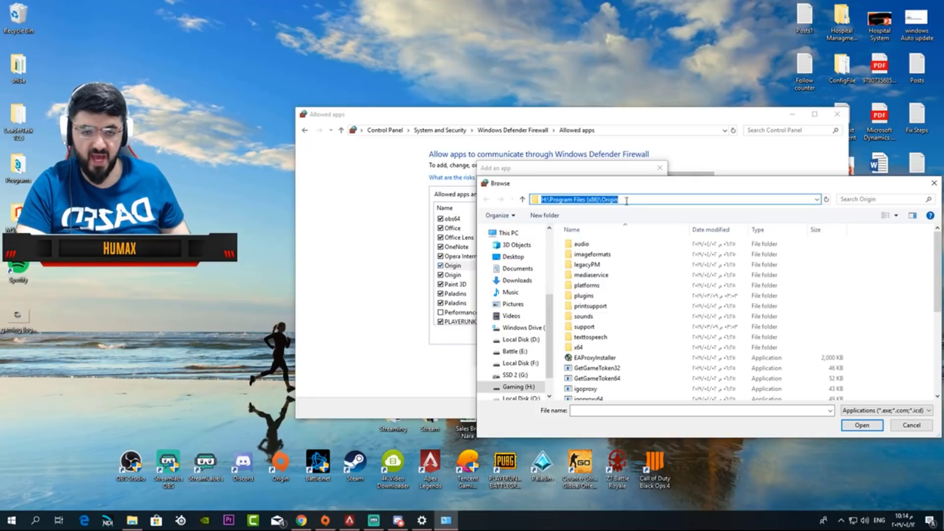
{"action": "scroll", "coordinate": [939, 275], "scroll_direction": "down", "scroll_amount": 1}
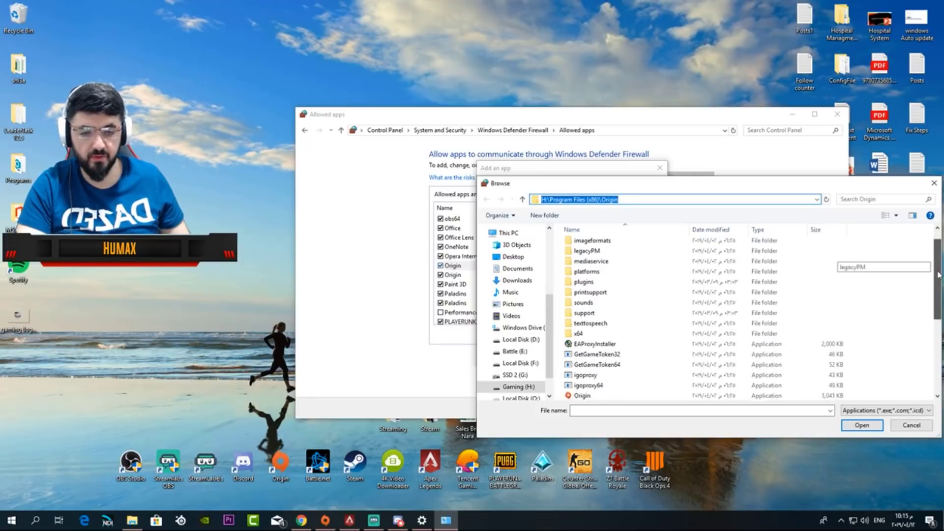
{"action": "scroll", "coordinate": [939, 274], "scroll_direction": "down", "scroll_amount": 3}
{"action": "left_click", "coordinate": [583, 317]}
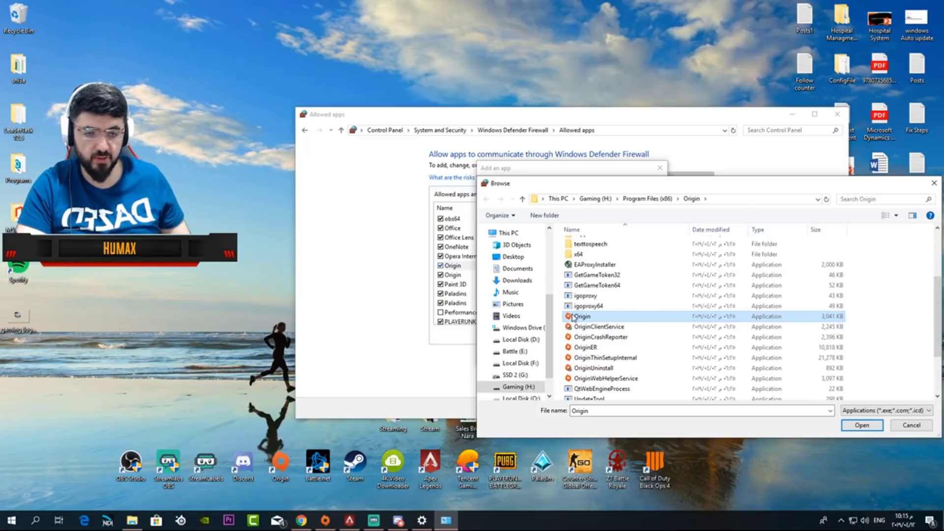
{"action": "left_click", "coordinate": [863, 425]}
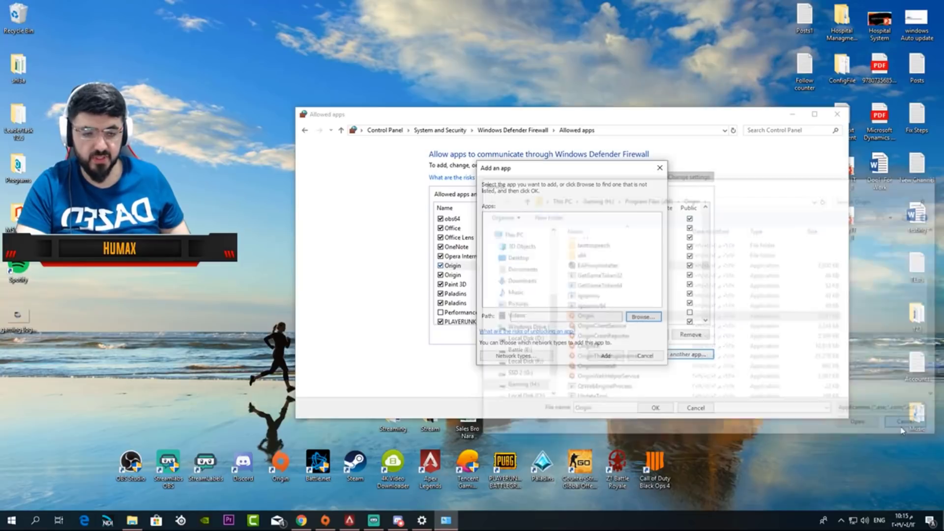
{"action": "left_click", "coordinate": [645, 355]}
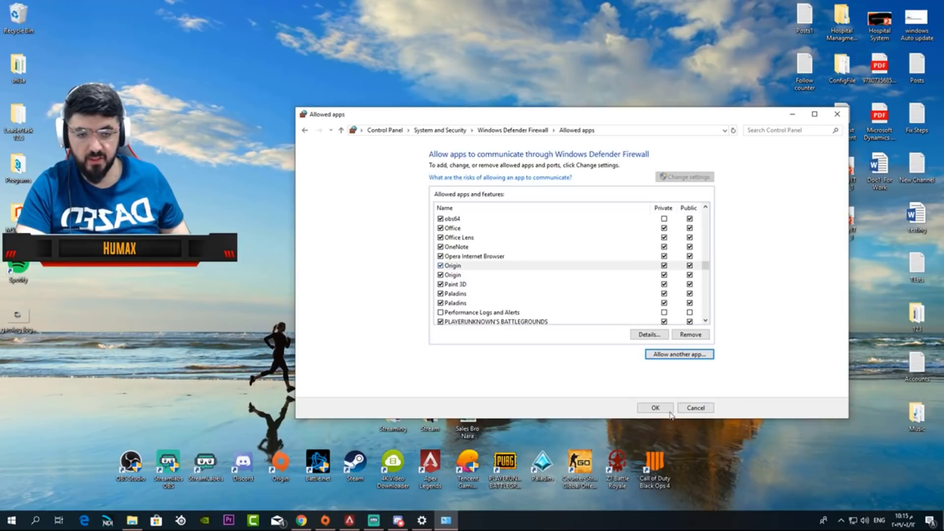
{"action": "left_click", "coordinate": [694, 408]}
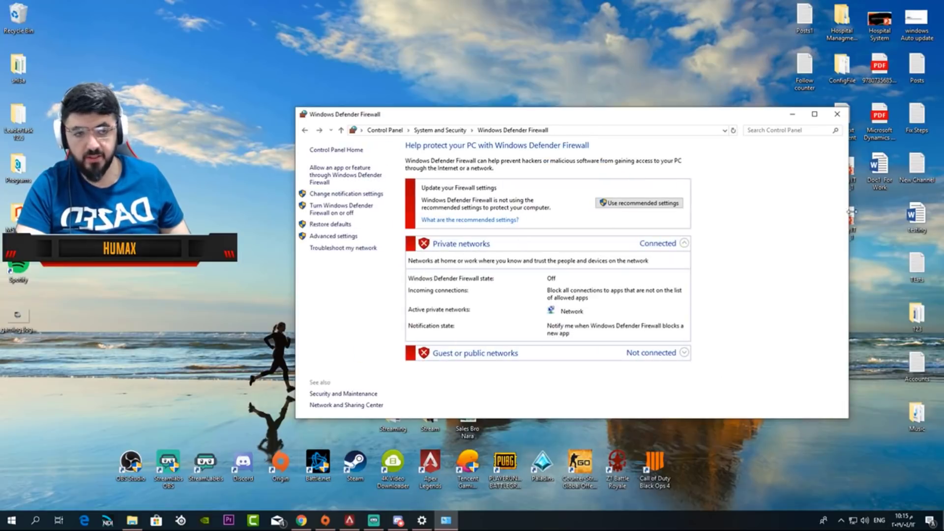
{"action": "left_click", "coordinate": [836, 114]}
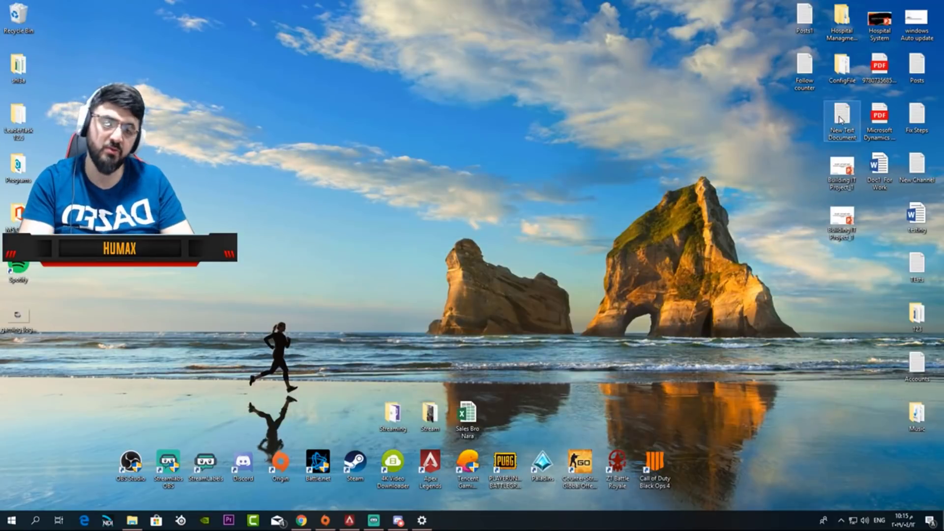